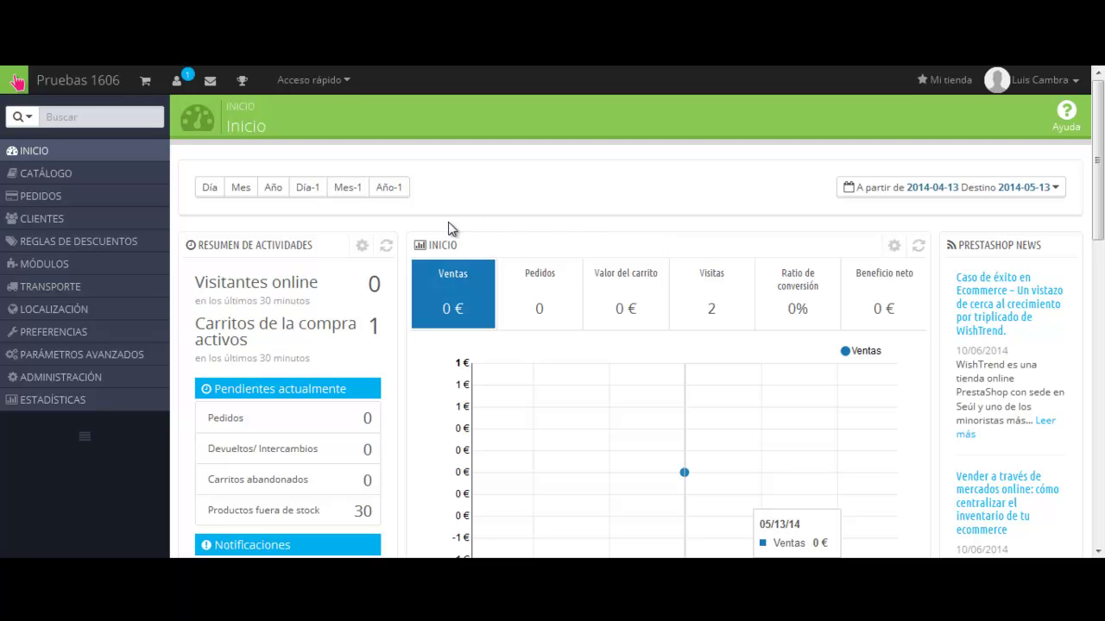
Step: Upload the module archive lc_popup.zip to the shop as a new module
click(194, 264)
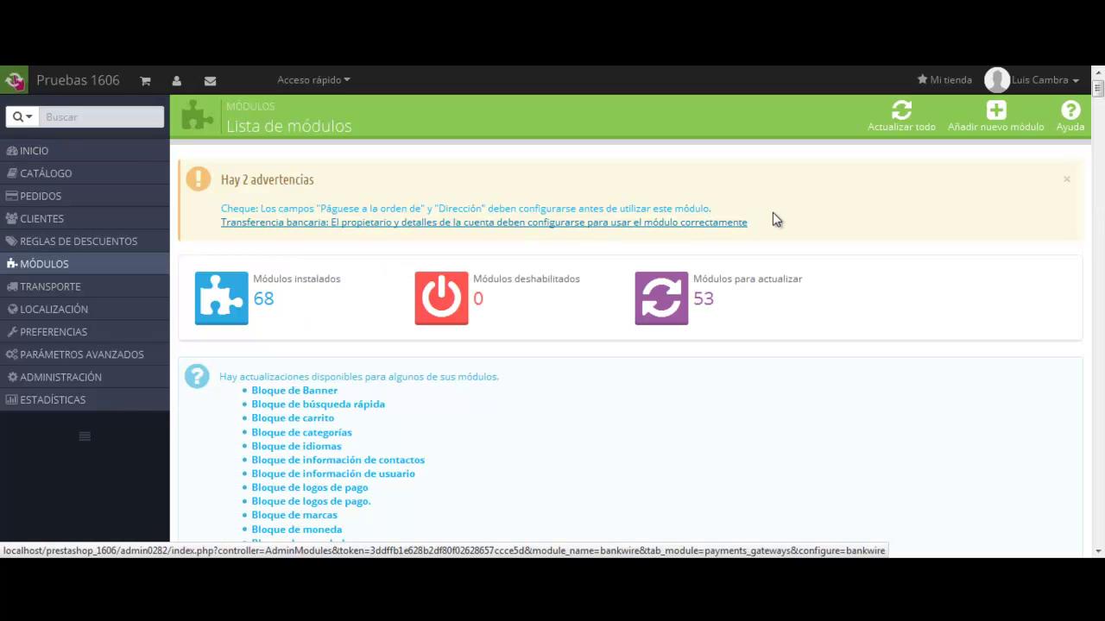
click(997, 117)
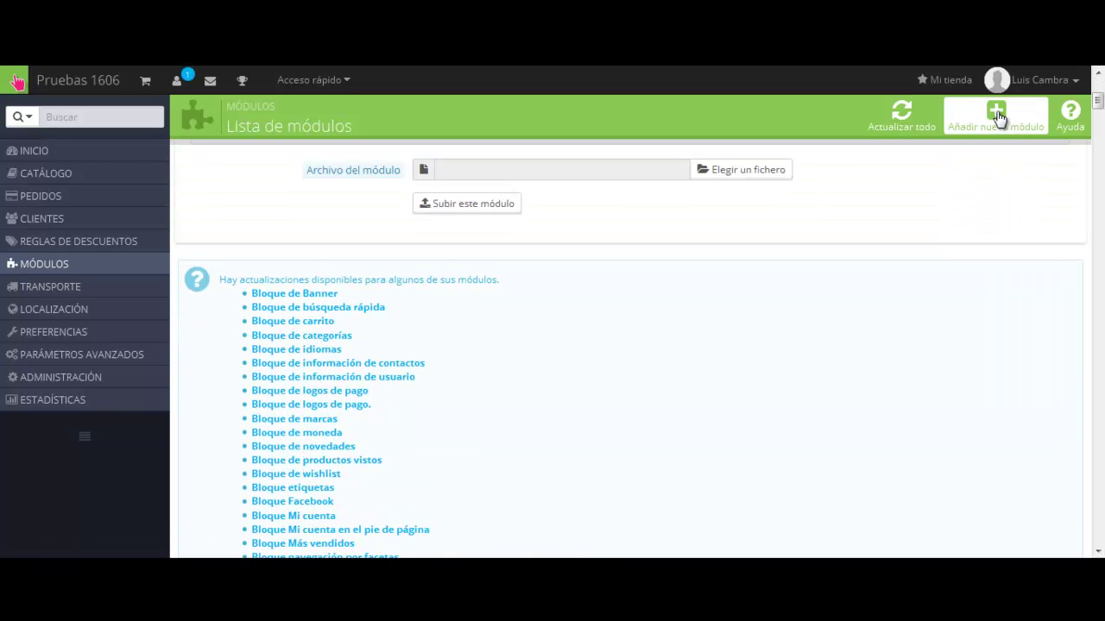
click(748, 171)
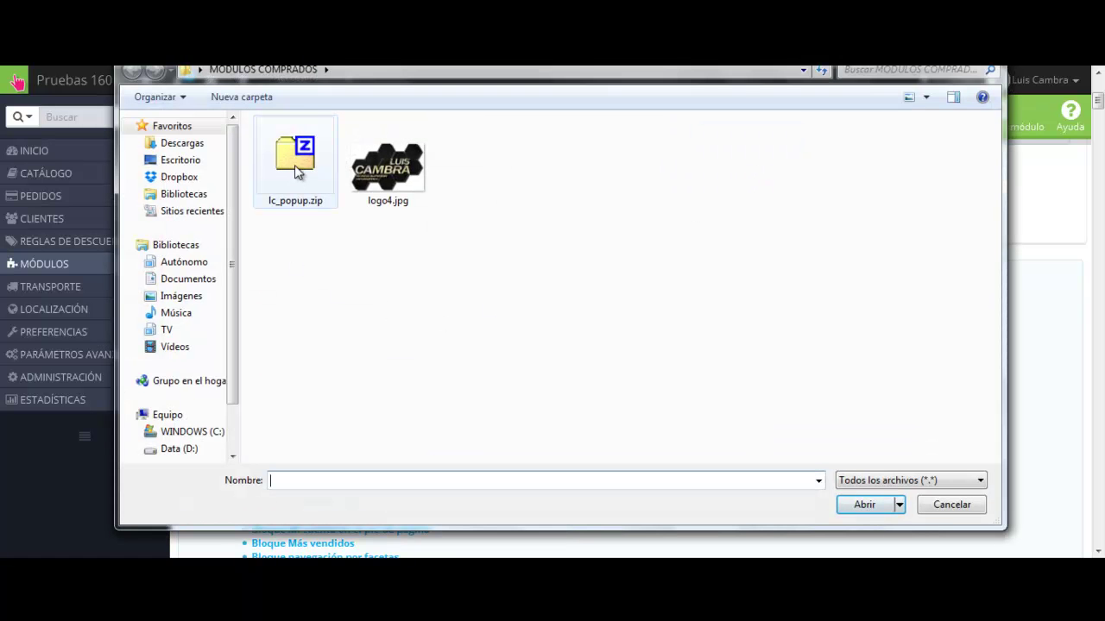
click(295, 170)
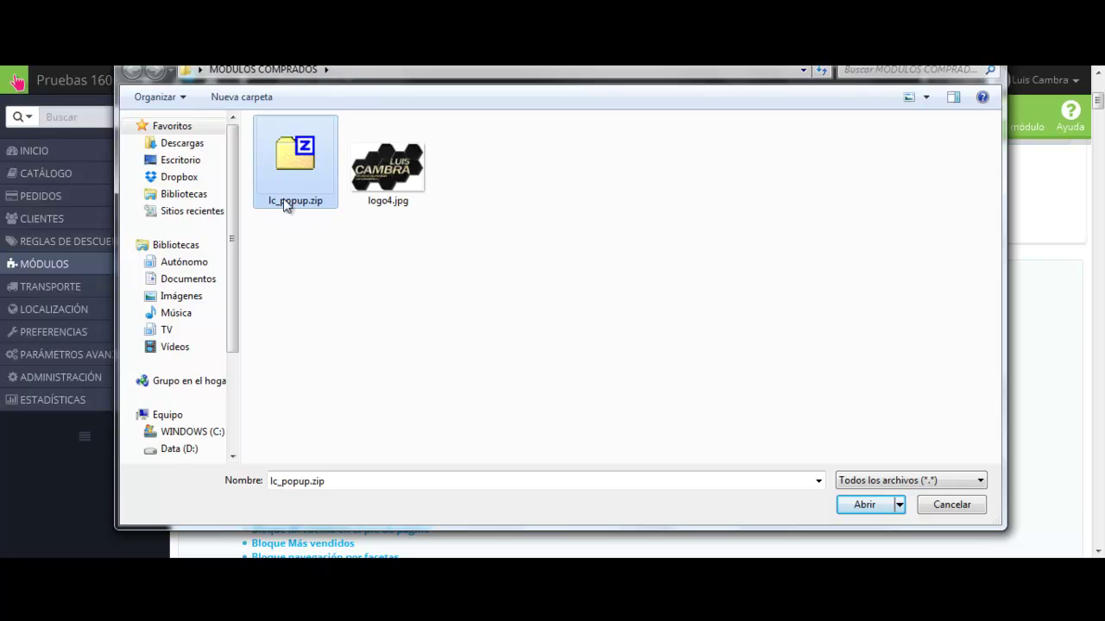
click(864, 505)
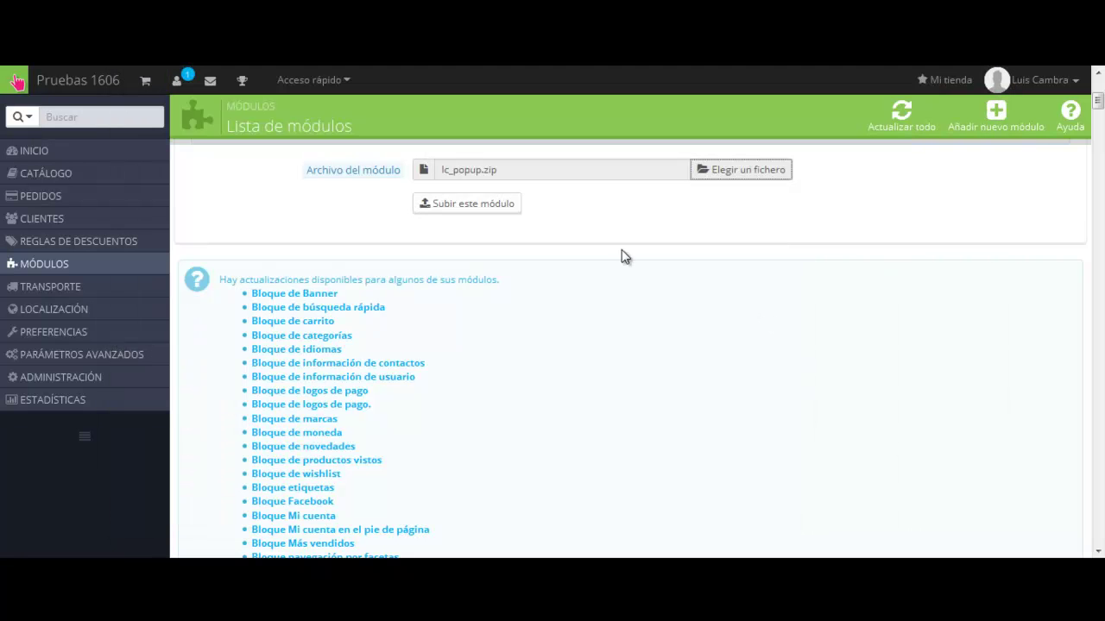
click(493, 207)
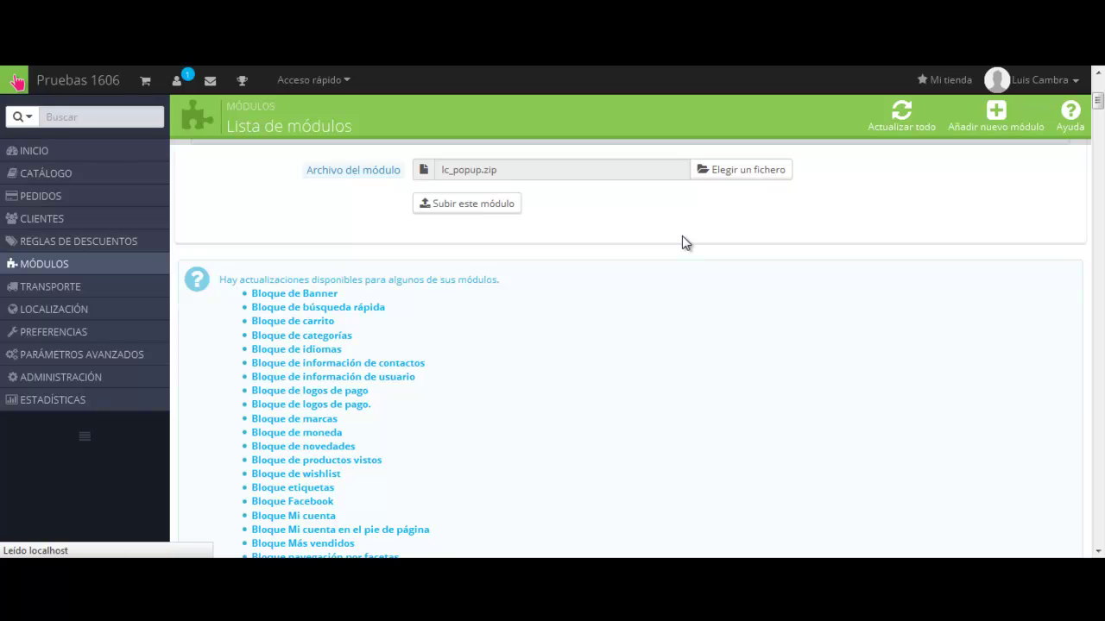
Step: Install the "Pop Up en página Inicio" module from the module list
scroll(681, 236, down, 2)
scroll(682, 236, down, 13)
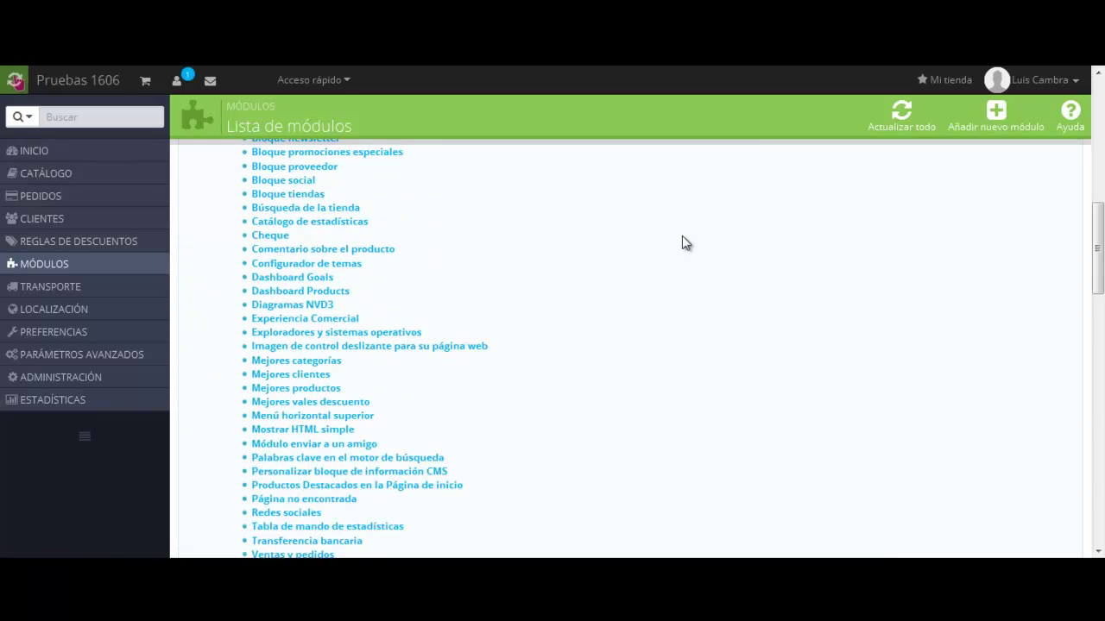
scroll(706, 257, up, 1)
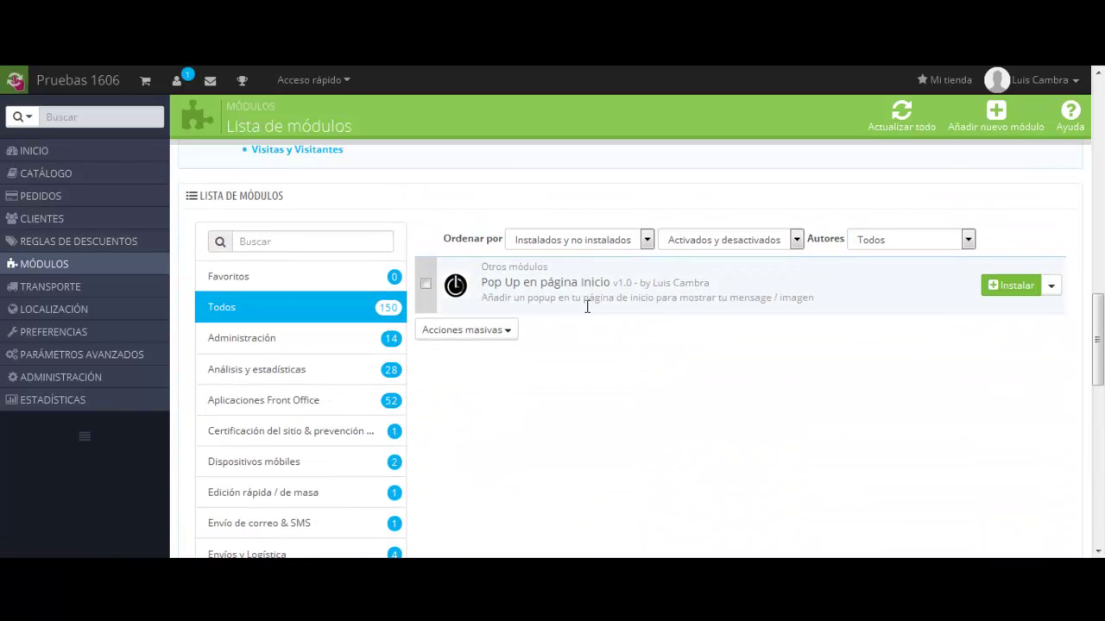
click(1020, 292)
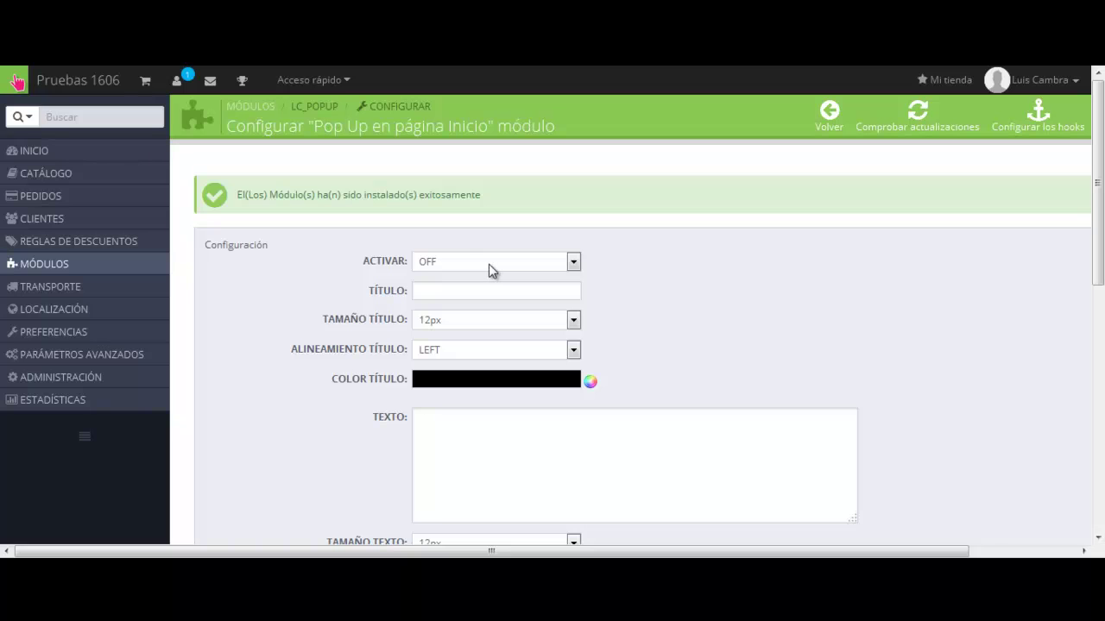
Step: Look over the pop-up configuration form, then set Activar to ON and enter the title TITULO PRUEBA
scroll(618, 285, down, 2)
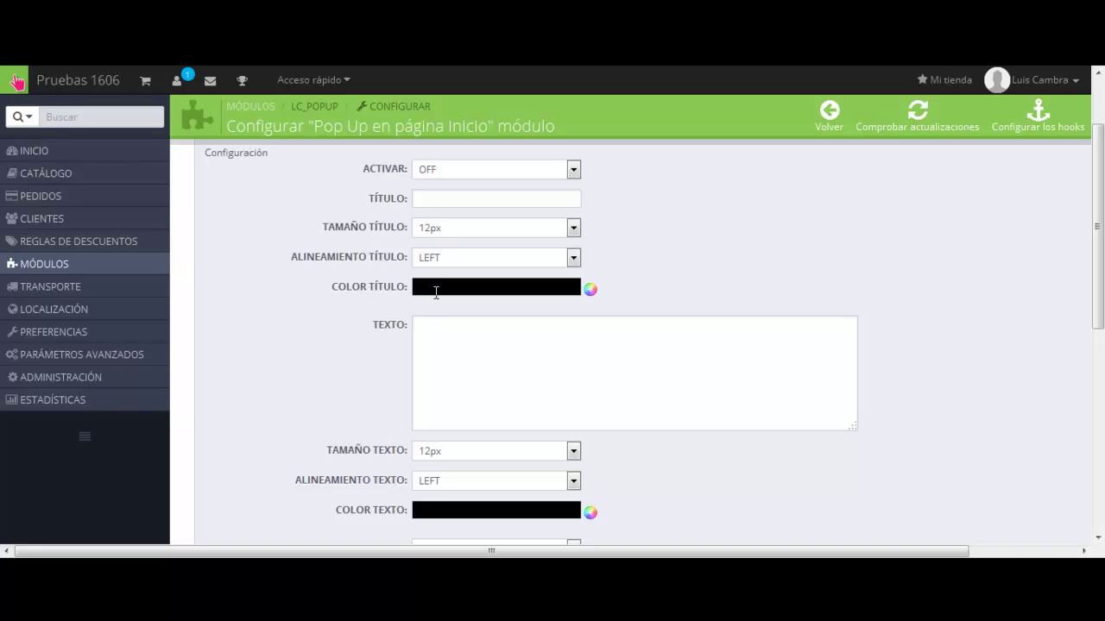
scroll(444, 335, down, 2)
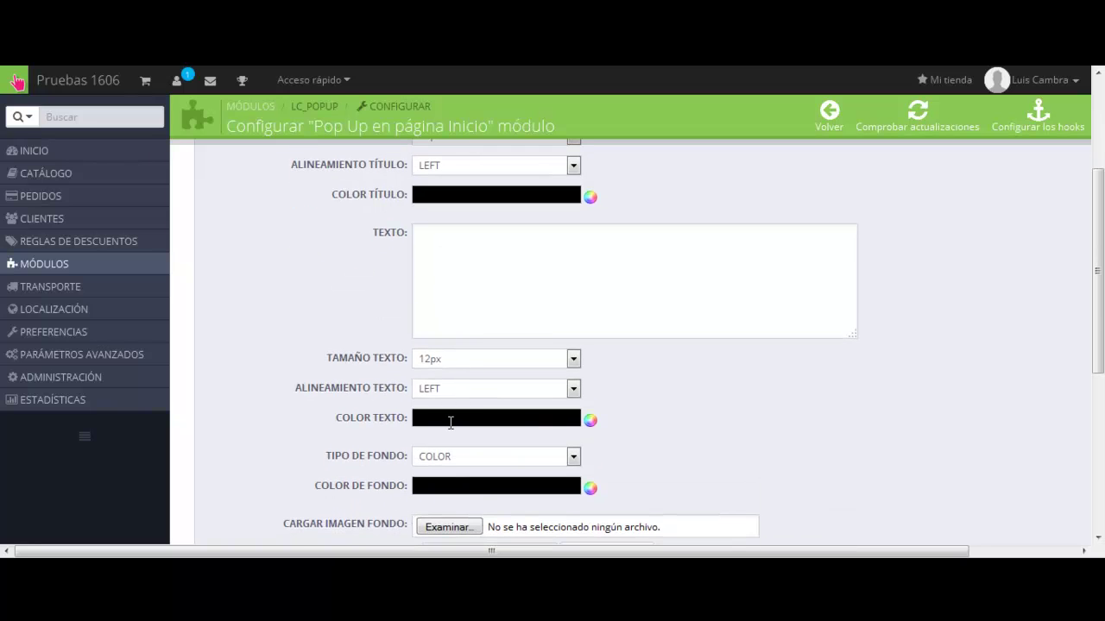
scroll(453, 421, down, 2)
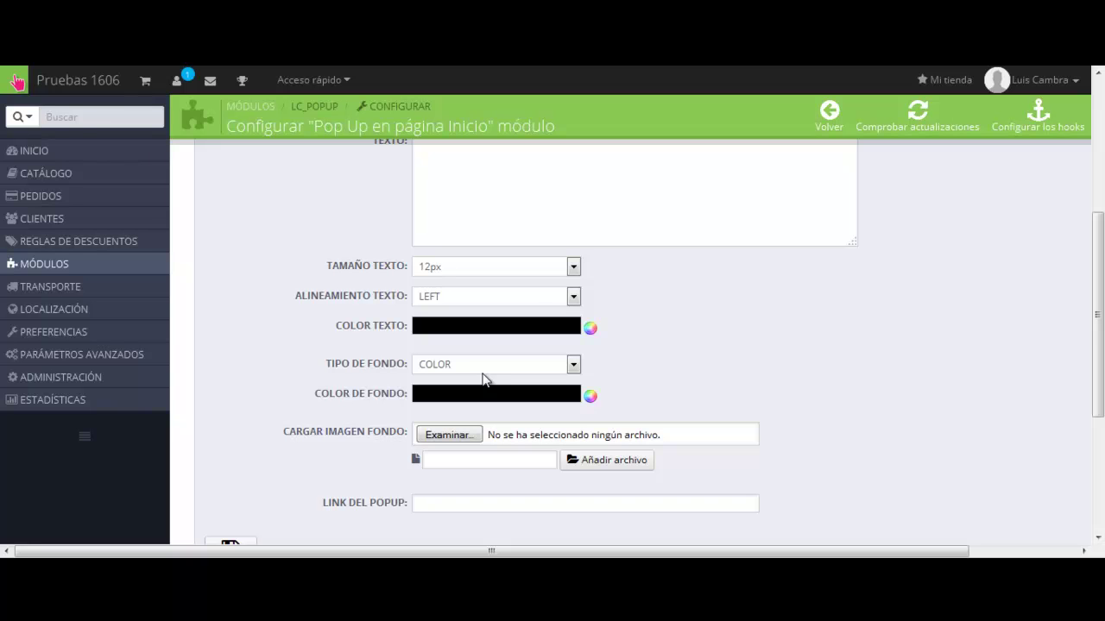
scroll(480, 397, down, 2)
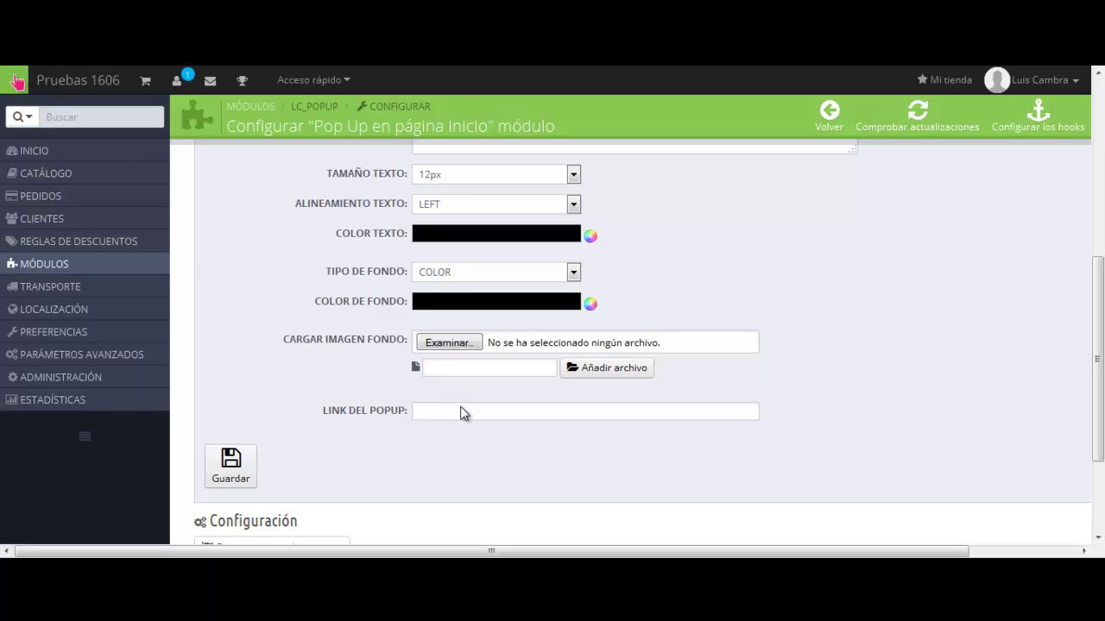
scroll(465, 402, up, 3)
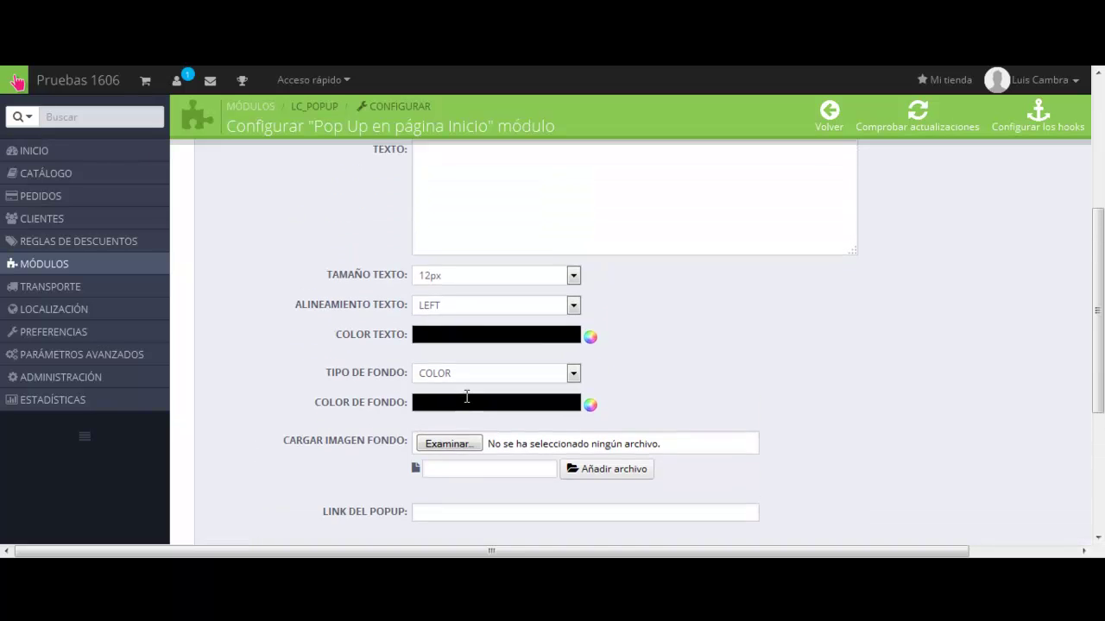
scroll(465, 402, up, 2)
click(518, 261)
click(513, 277)
click(501, 295)
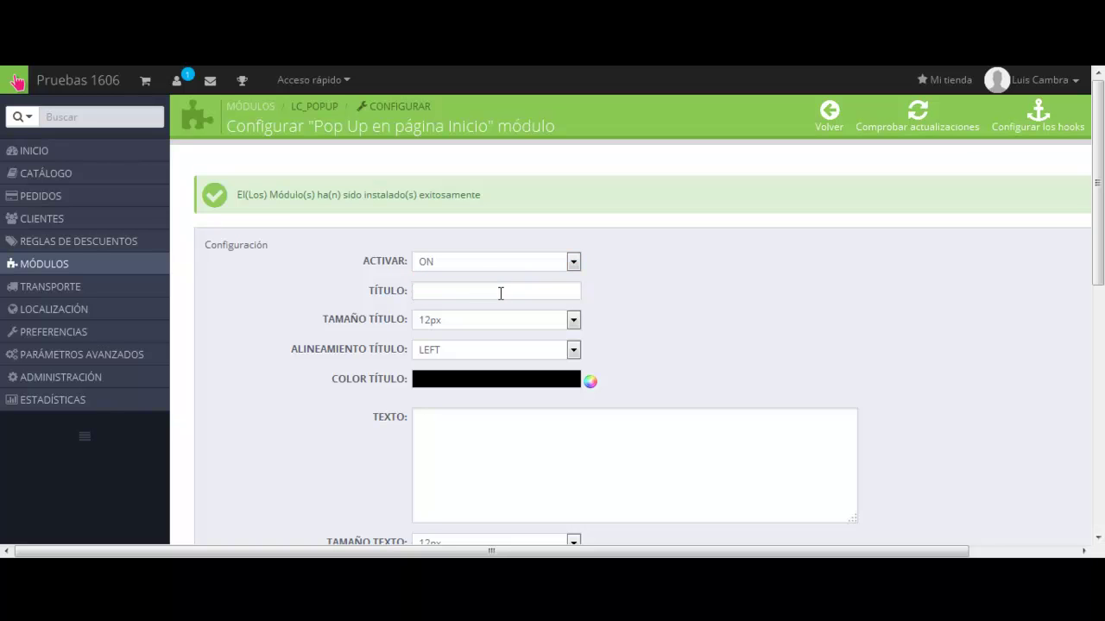
text(TITULO PRUEBA)
Step: Set the pop-up title to 14px size, CENTER alignment and green colour #00ff00
click(555, 326)
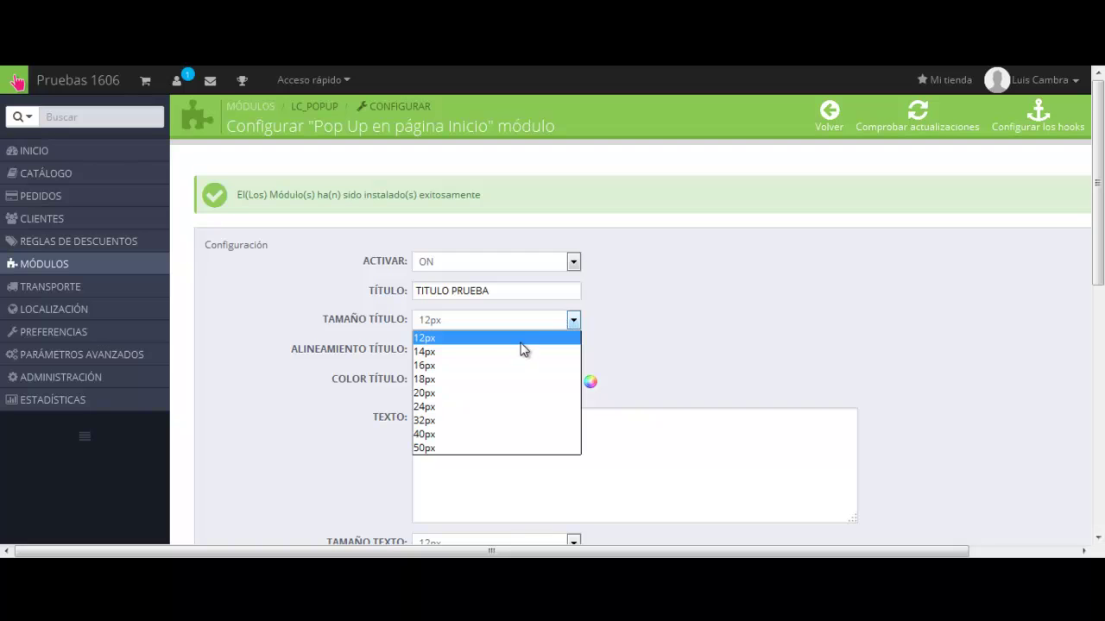
click(525, 349)
click(569, 351)
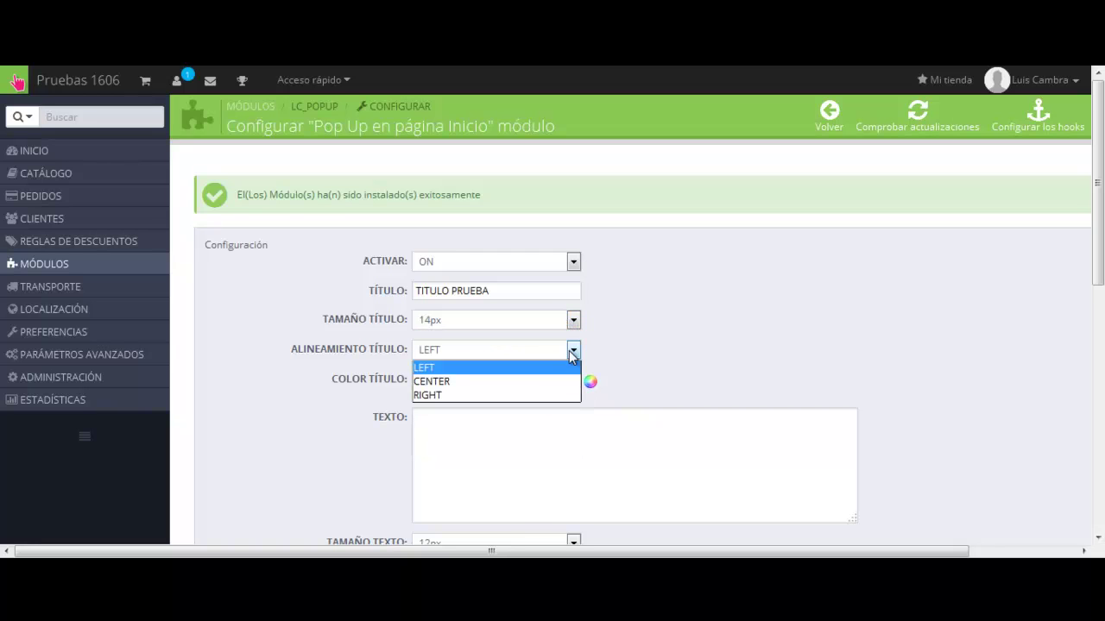
click(530, 382)
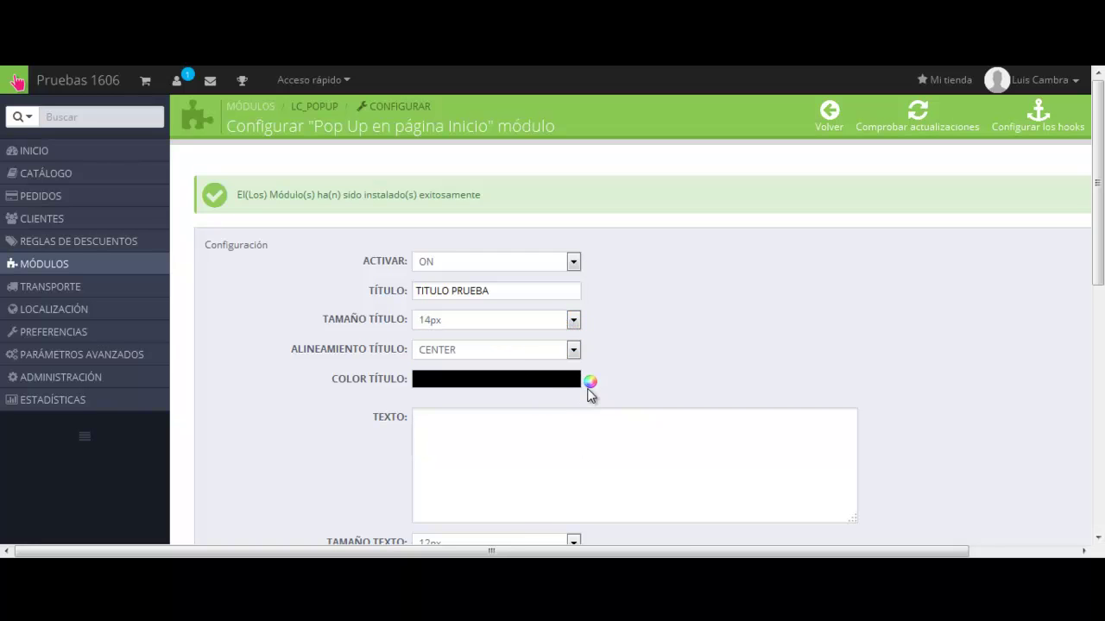
click(589, 382)
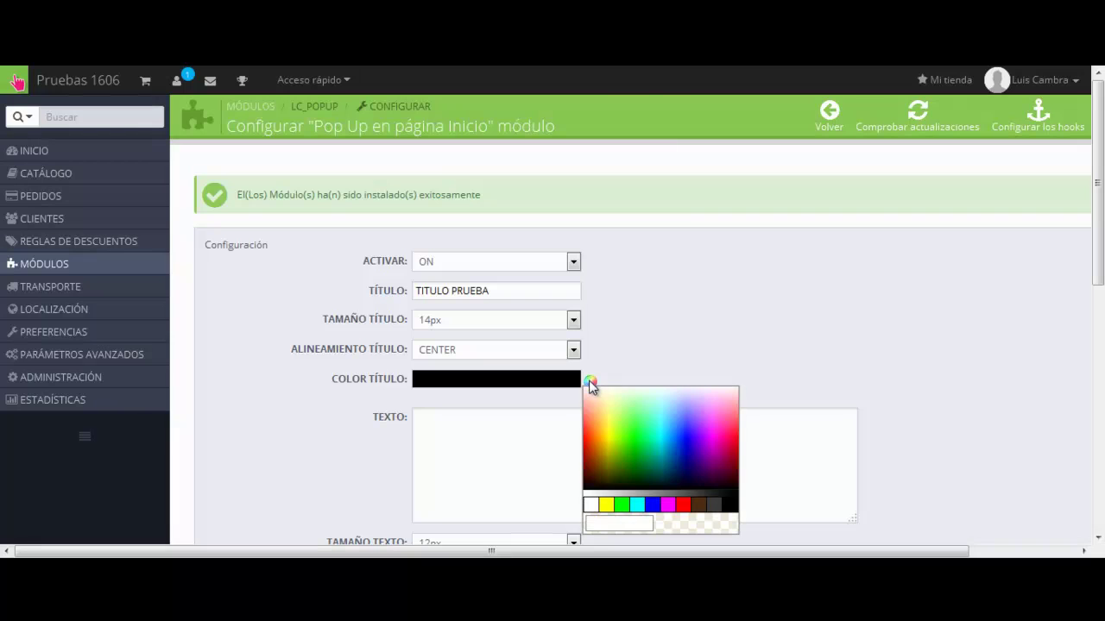
click(623, 506)
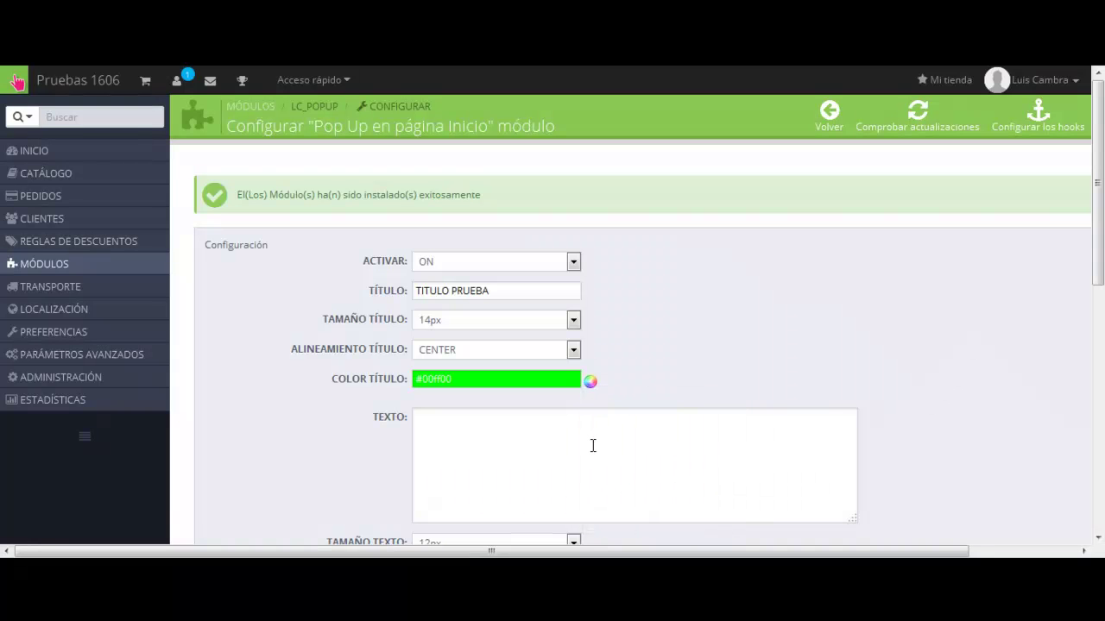
Step: Enter PRUEBA TEXTO as the pop-up text, with CENTER alignment and pink colour #ff40b2
text(PRUEBA TEXTO)
scroll(593, 446, down, 3)
click(555, 393)
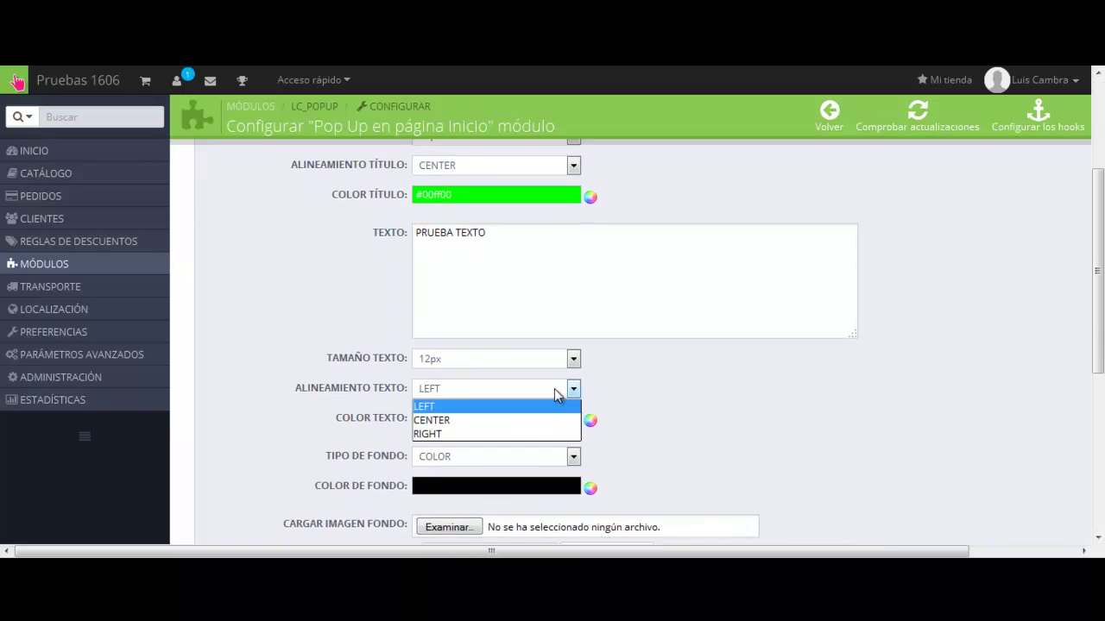
click(555, 420)
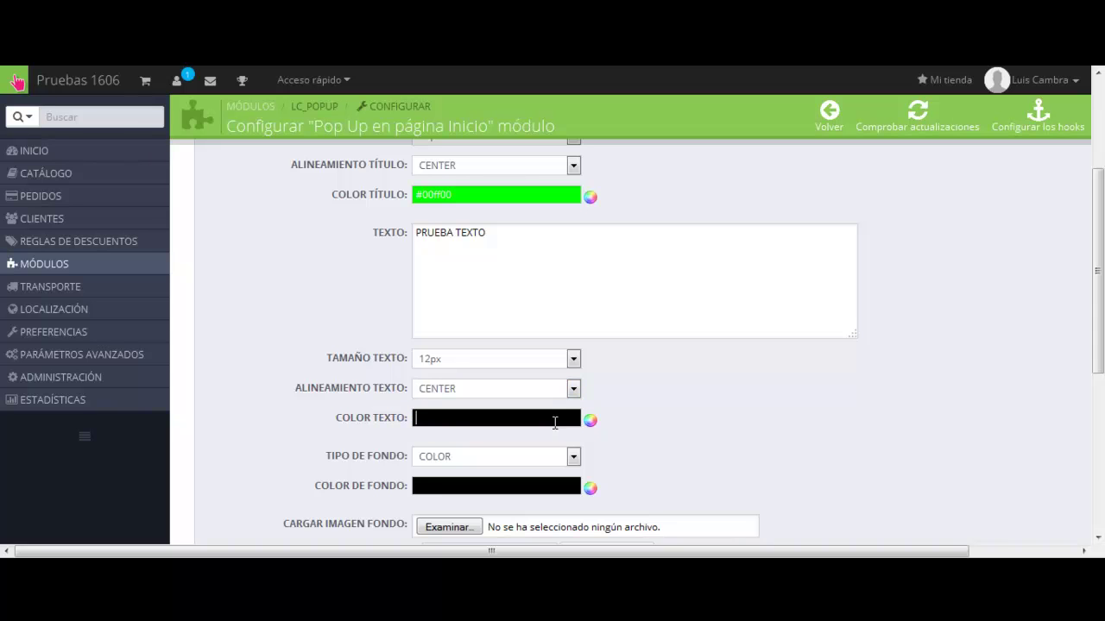
click(590, 420)
click(600, 460)
mouse_move(600, 460)
mouse_down()
mouse_move(587, 444)
mouse_move(722, 461)
mouse_up()
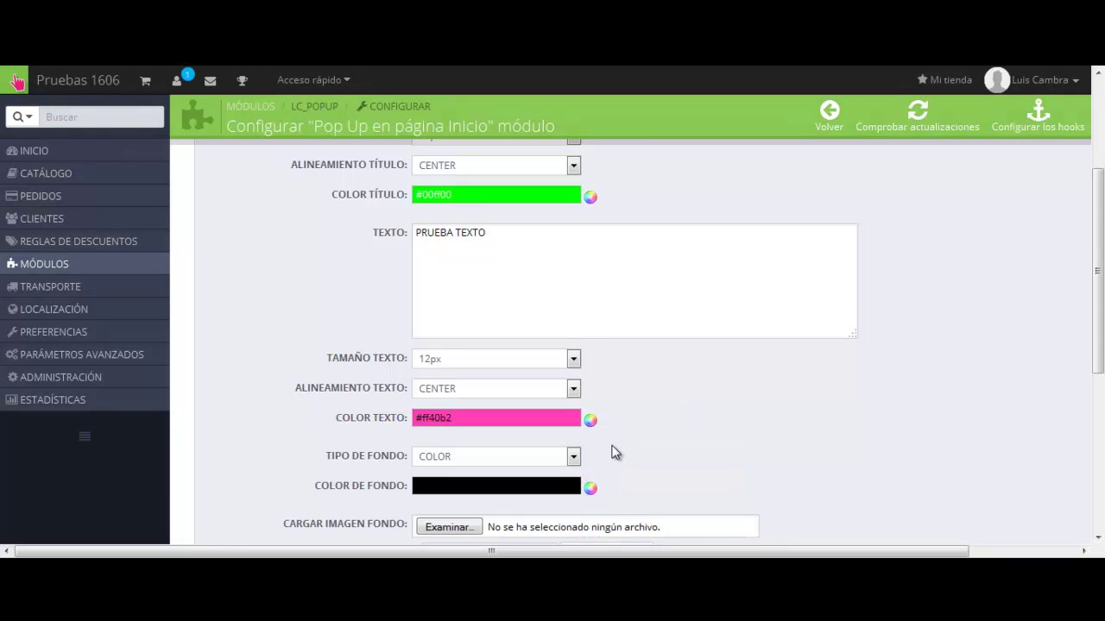
Step: Set the pop-up's background colour to #000403
scroll(613, 452, down, 1)
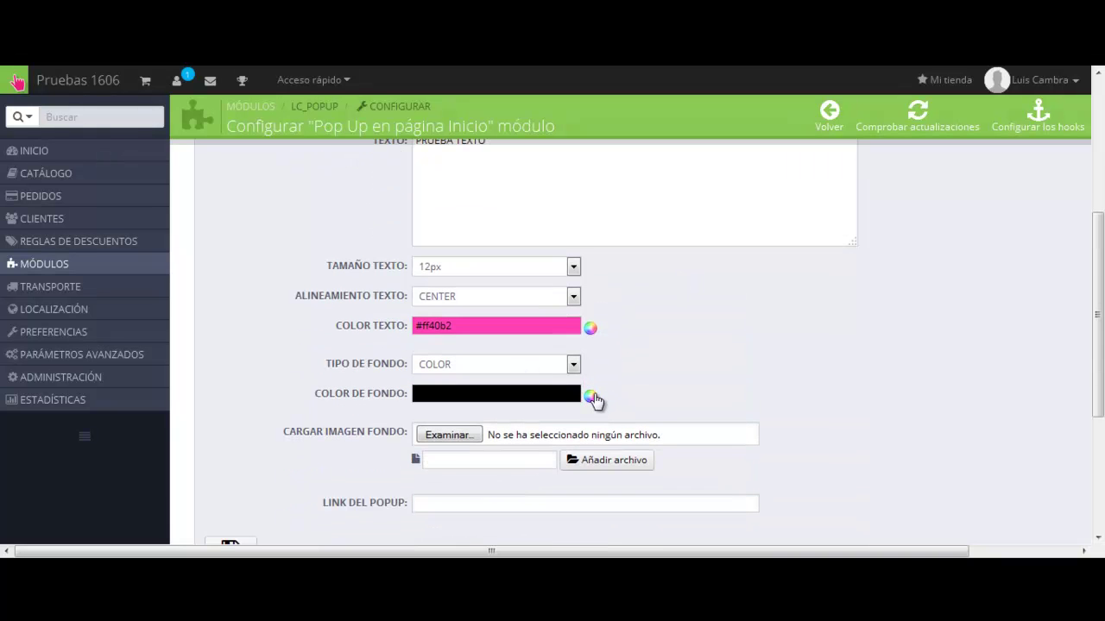
click(594, 398)
mouse_move(679, 452)
mouse_down()
mouse_move(678, 491)
mouse_move(657, 501)
mouse_up()
scroll(678, 365, down, 2)
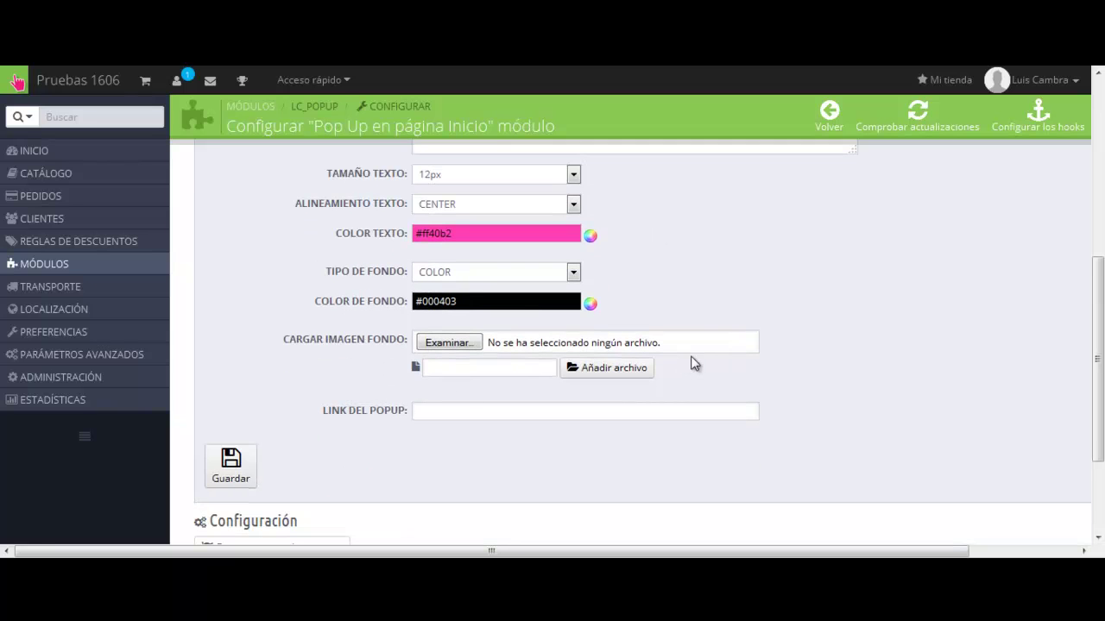
Step: Save the pop-up configuration and reload the store's home page to check the pop-up
click(229, 468)
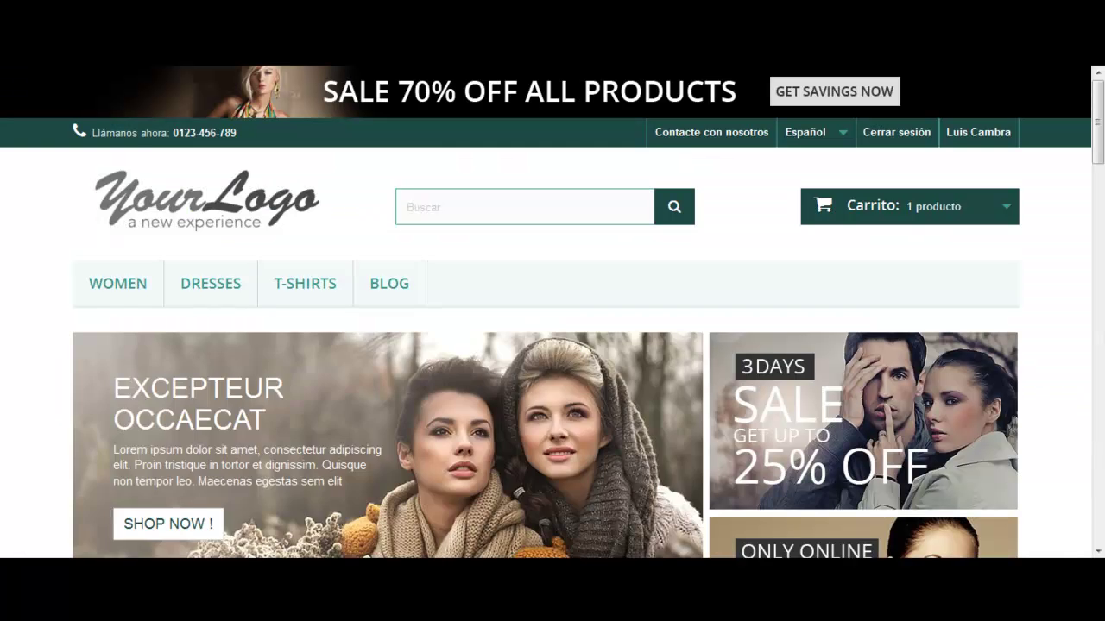
key(F5)
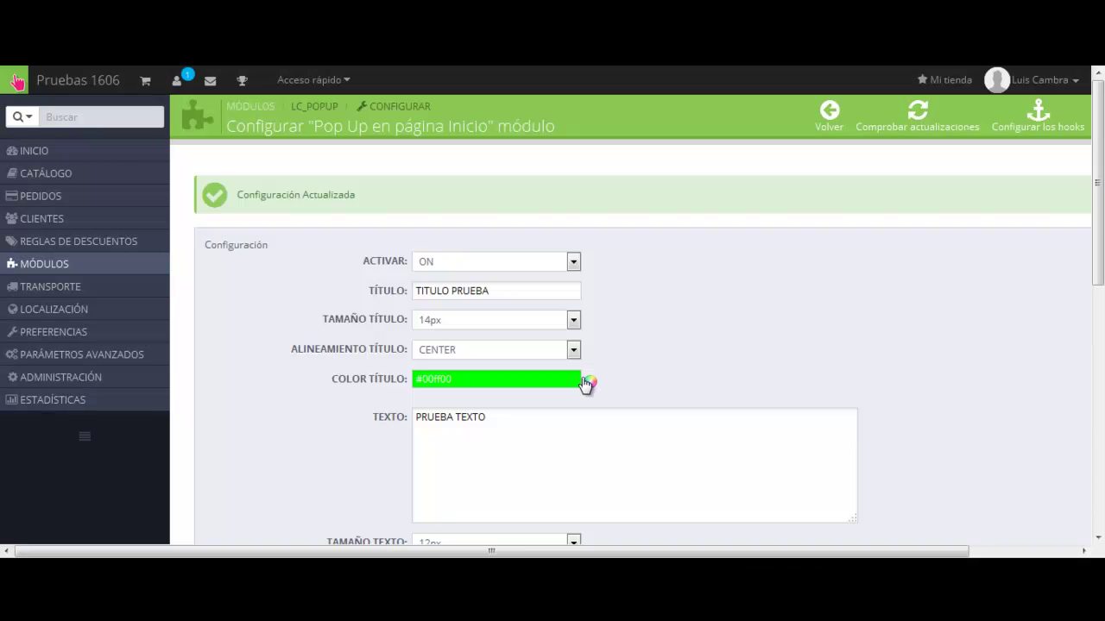
Step: Choose logo4.jpg as the pop-up's background image and save the configuration
scroll(628, 351, down, 3)
scroll(629, 351, down, 1)
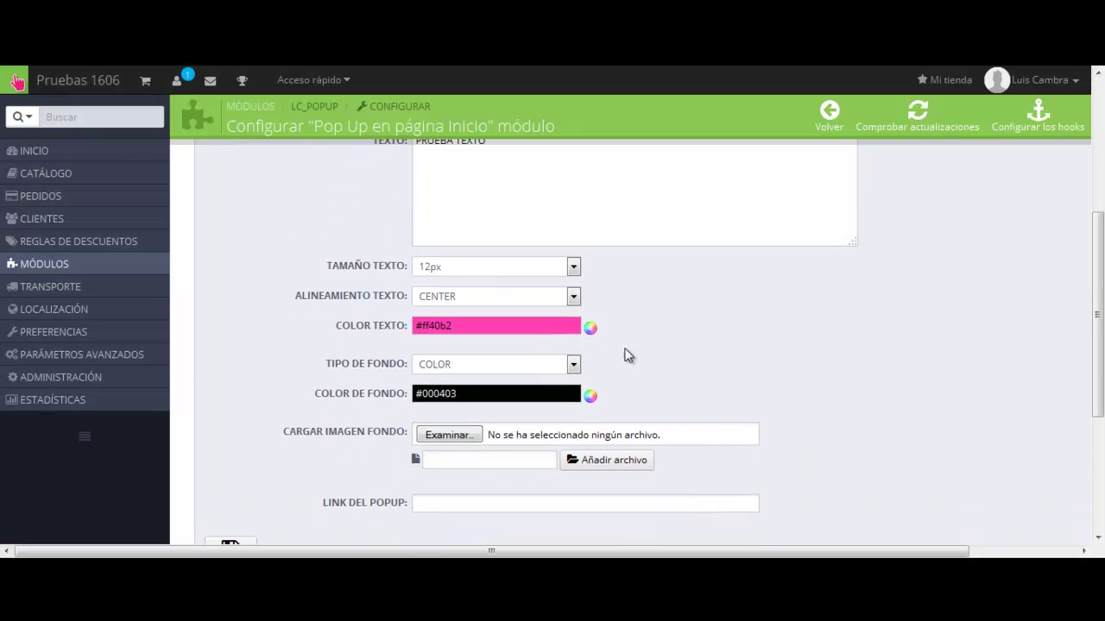
click(449, 435)
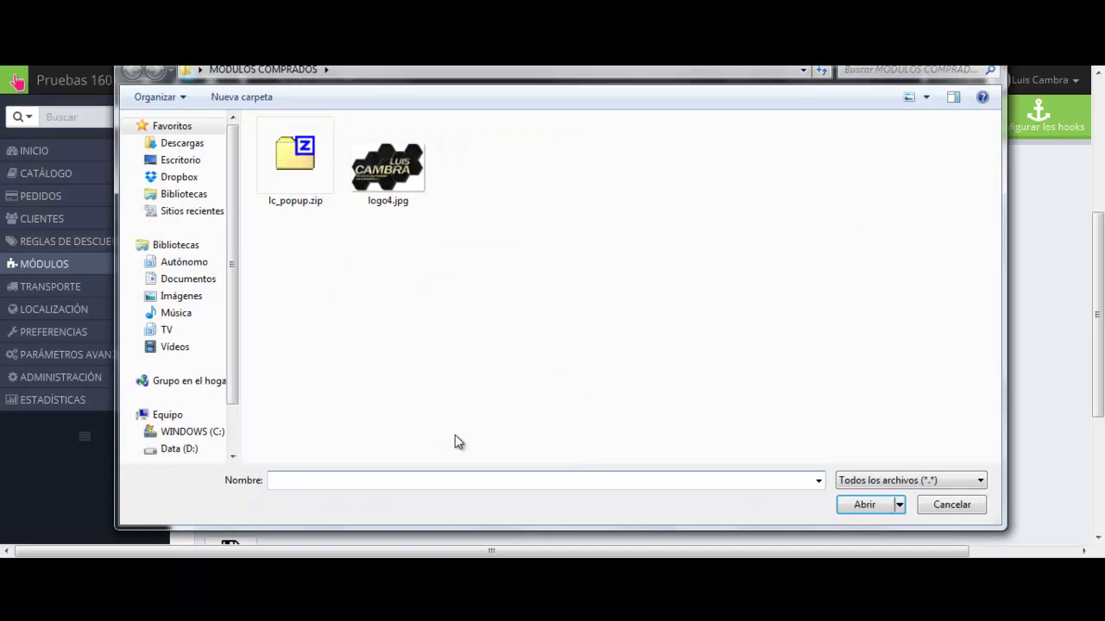
double_click(392, 177)
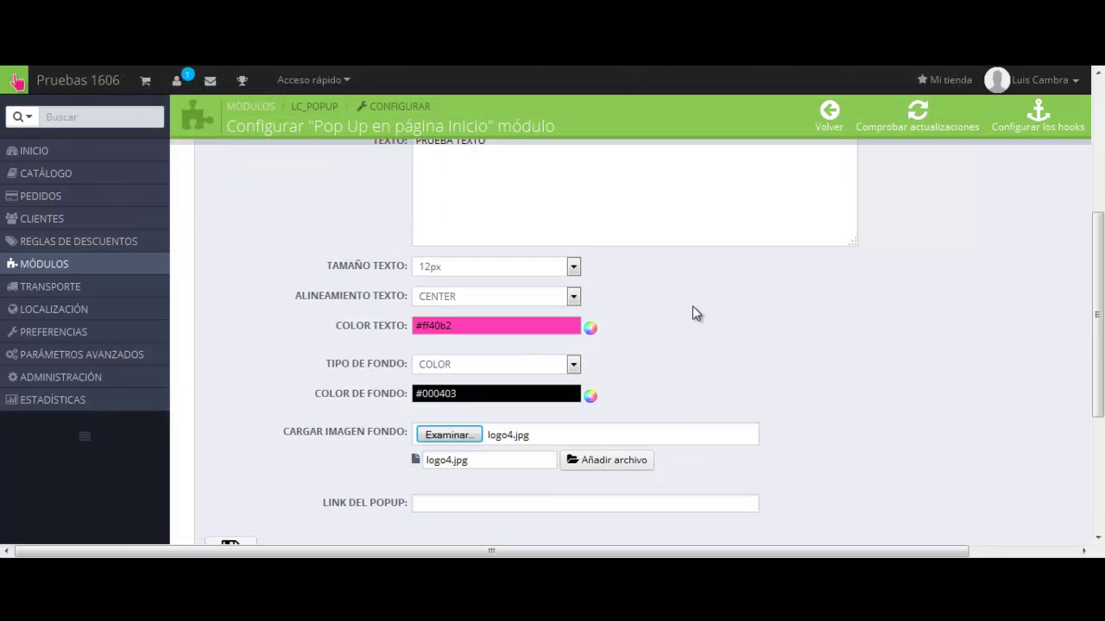
scroll(693, 306, down, 2)
click(614, 368)
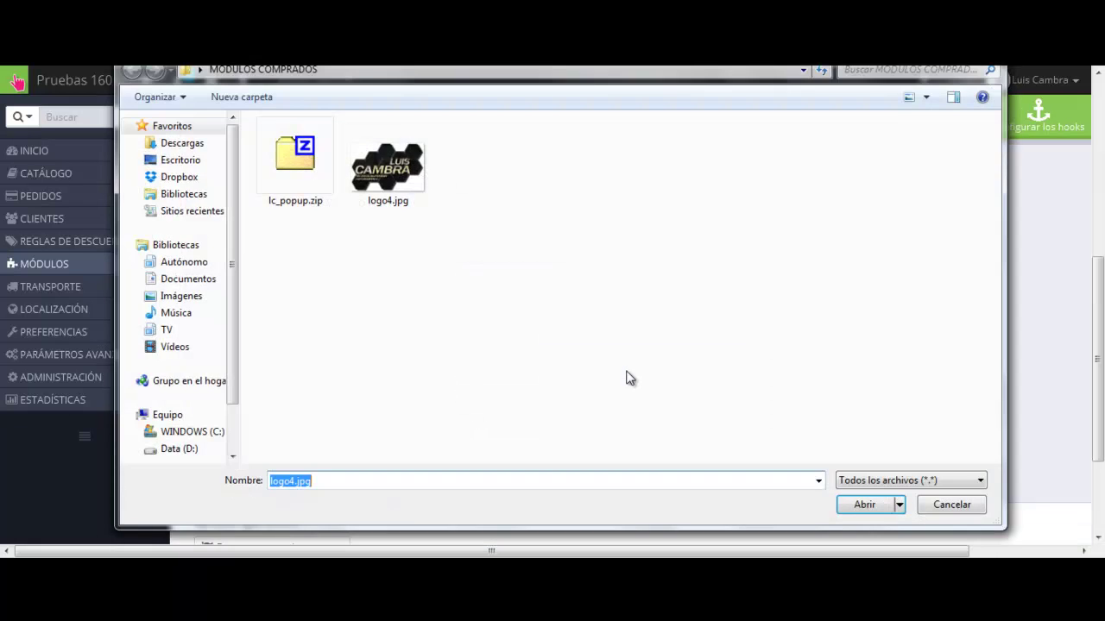
click(949, 505)
scroll(759, 352, down, 2)
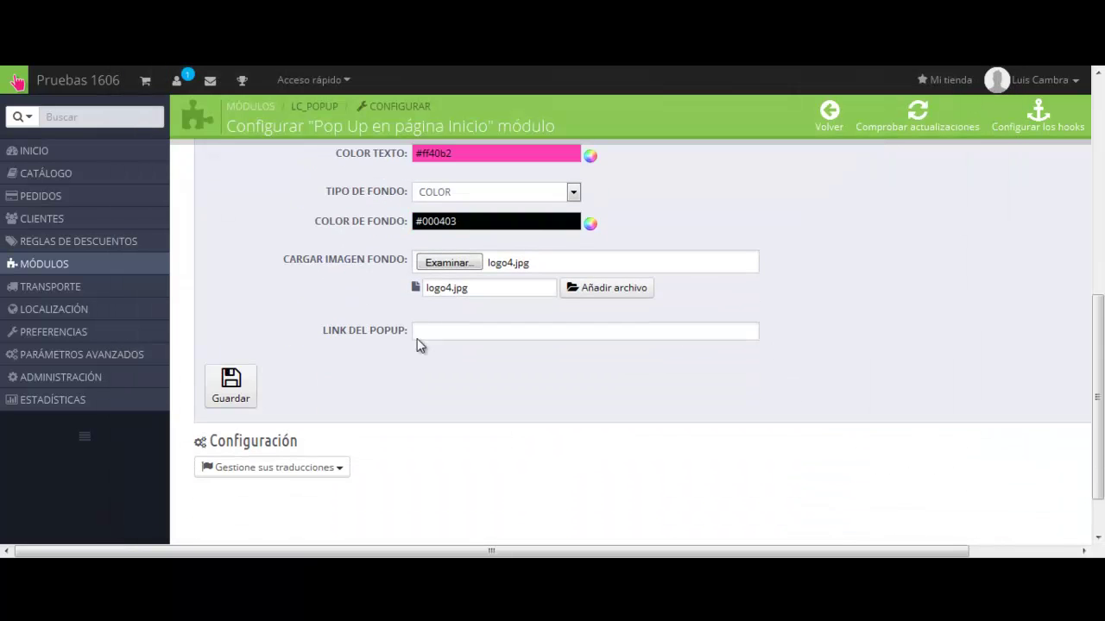
click(246, 375)
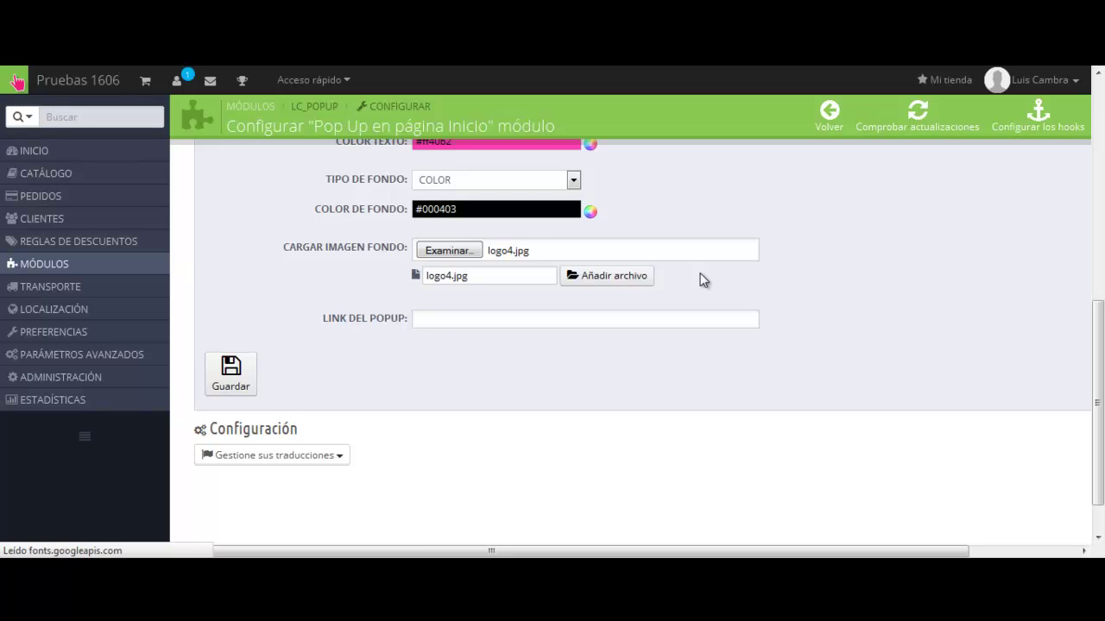
Step: Clear the pop-up's title and its text so both fields are empty
scroll(683, 310, down, 3)
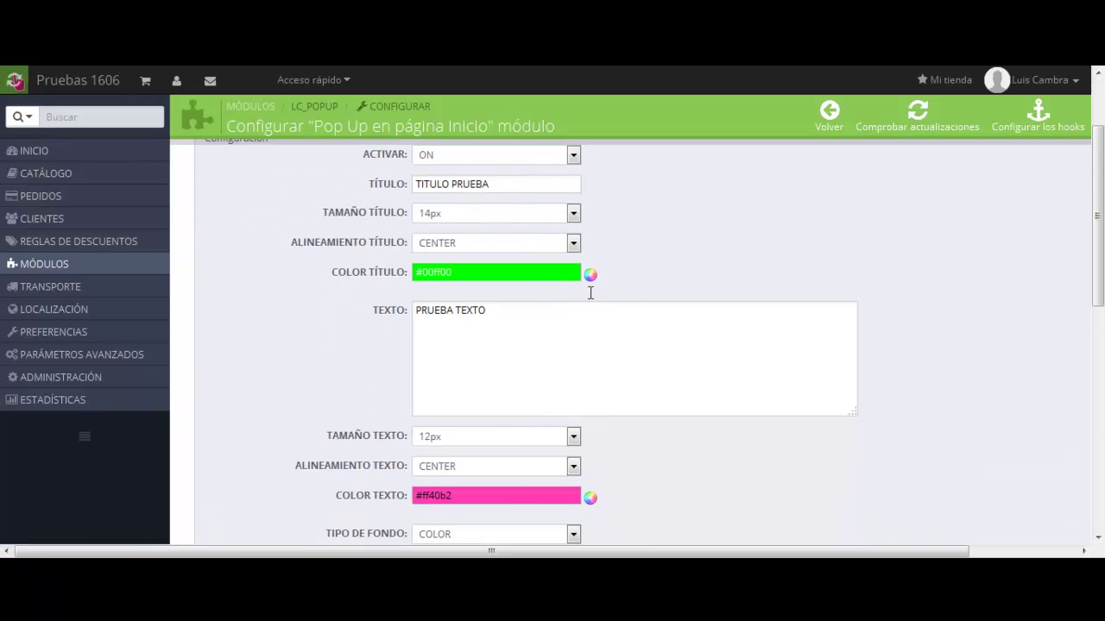
scroll(513, 308, up, 1)
drag(511, 194, 380, 194)
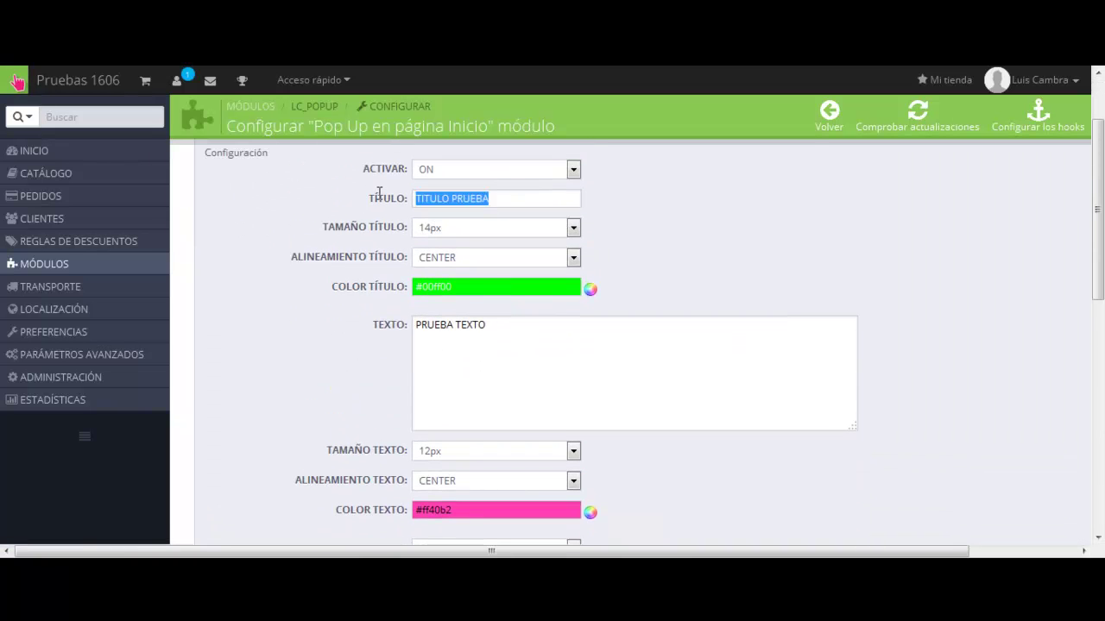
key(BackSpace)
drag(498, 331, 349, 333)
key(BackSpace)
scroll(605, 261, down, 3)
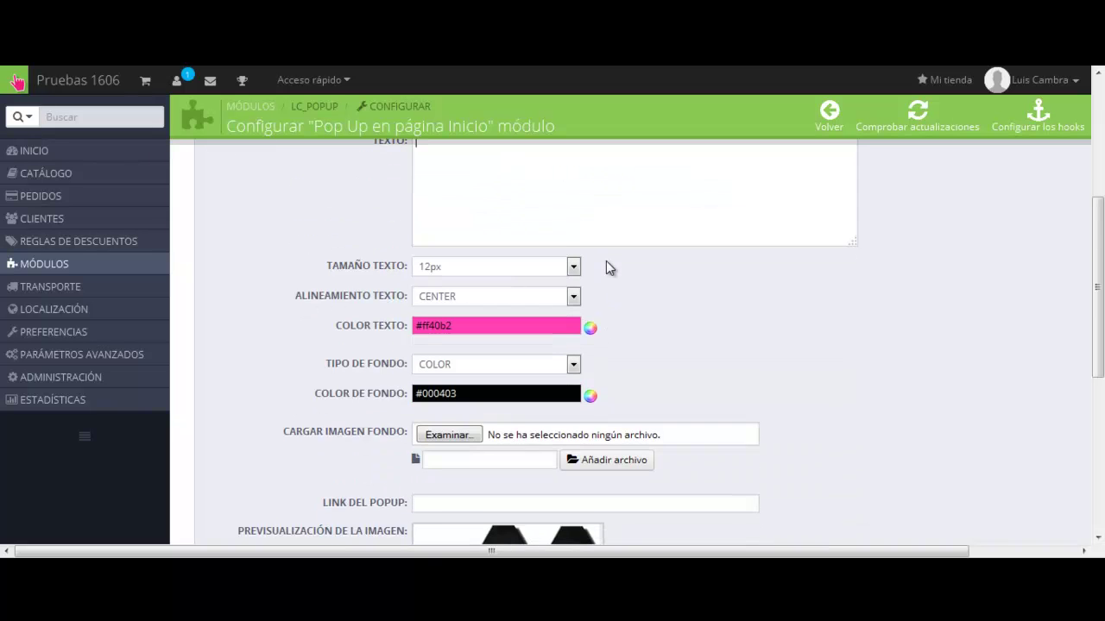
scroll(606, 261, down, 3)
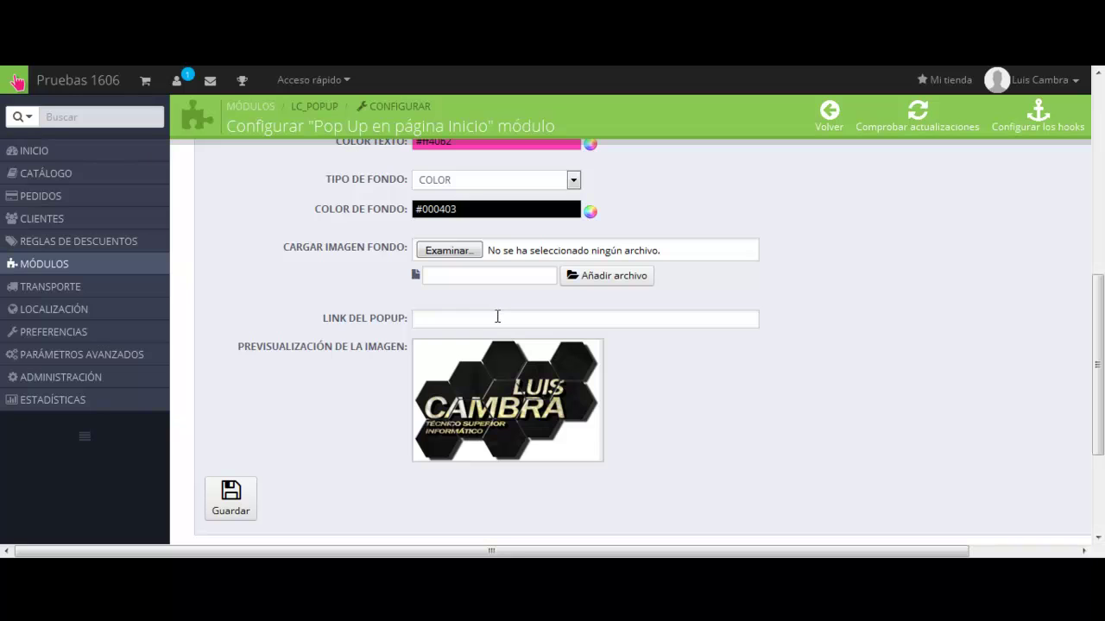
text(ht)
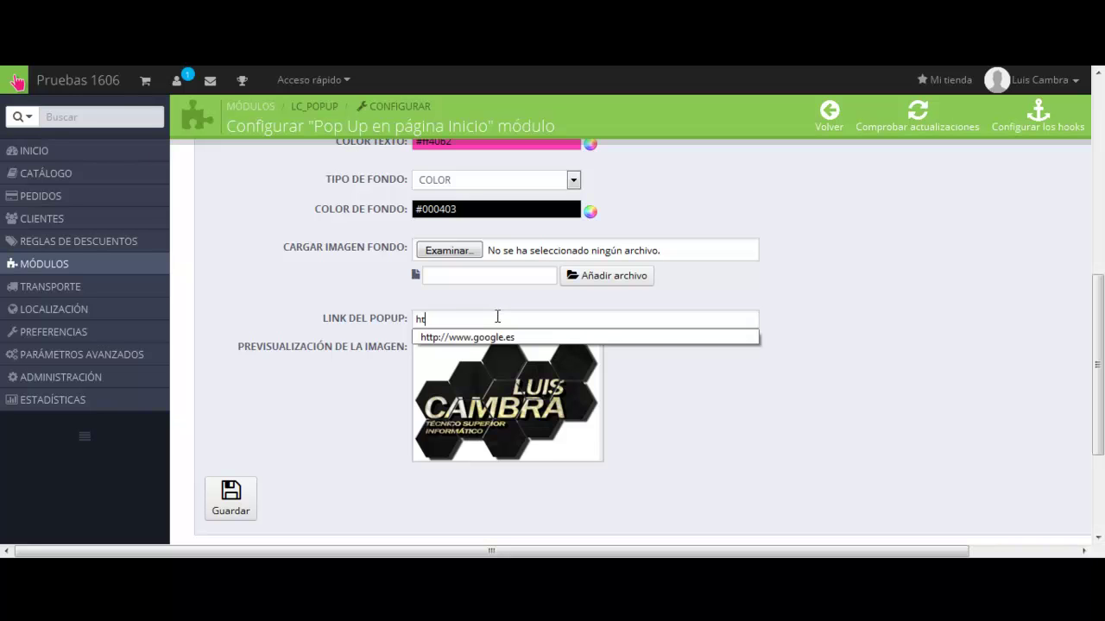
text(tp)
key(Down)
key(Return)
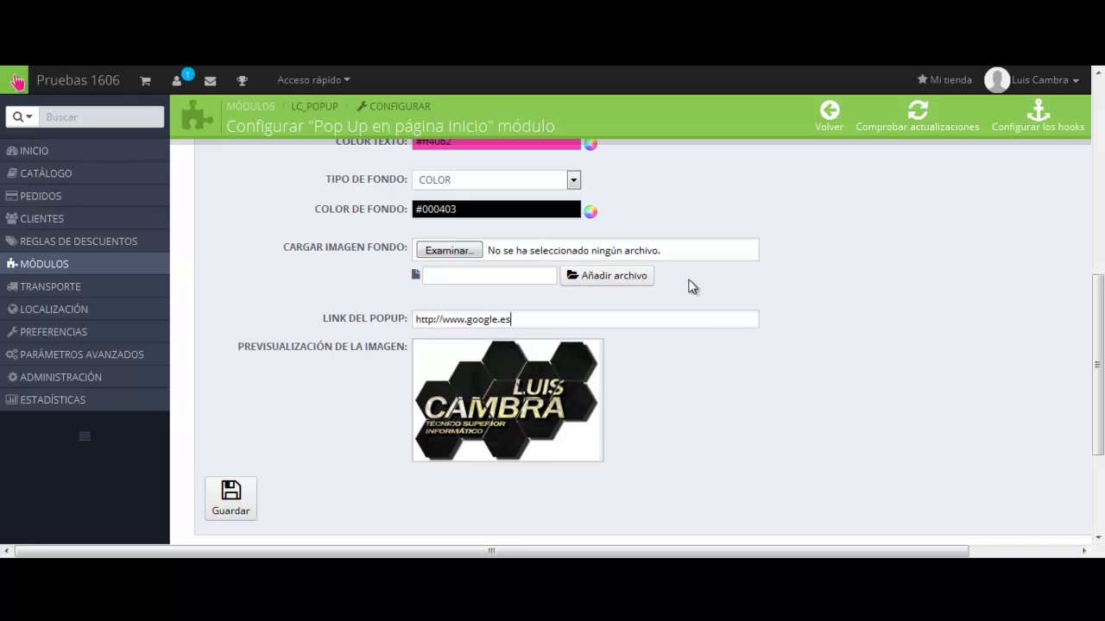
scroll(821, 276, down, 2)
click(240, 406)
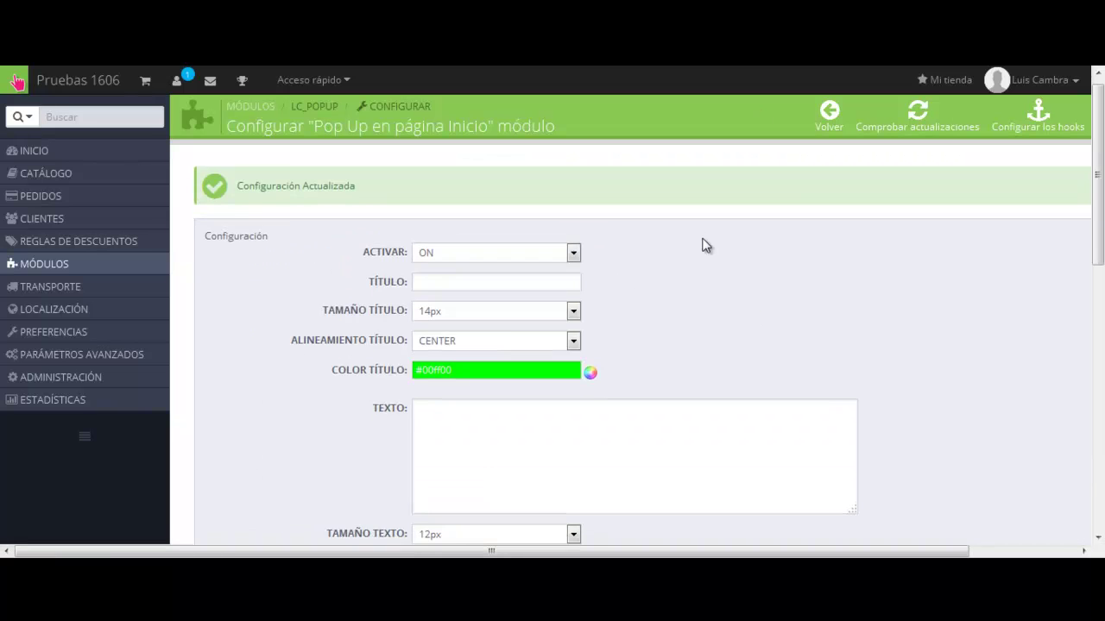
Step: Change the pop-up's background type to IMAGE and save the configuration
scroll(703, 245, down, 6)
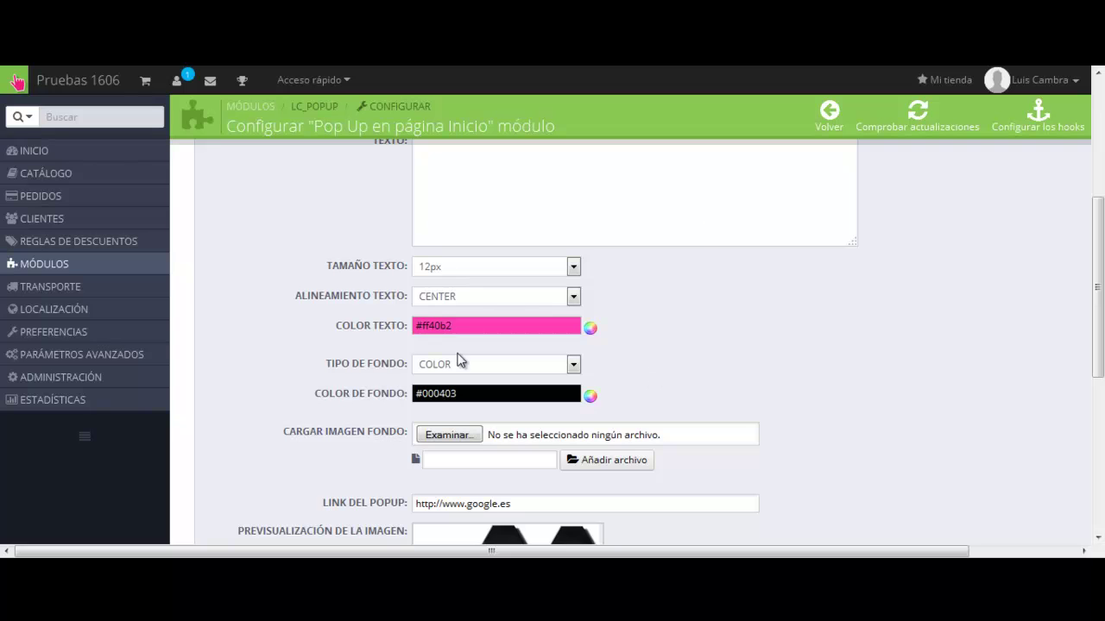
click(546, 365)
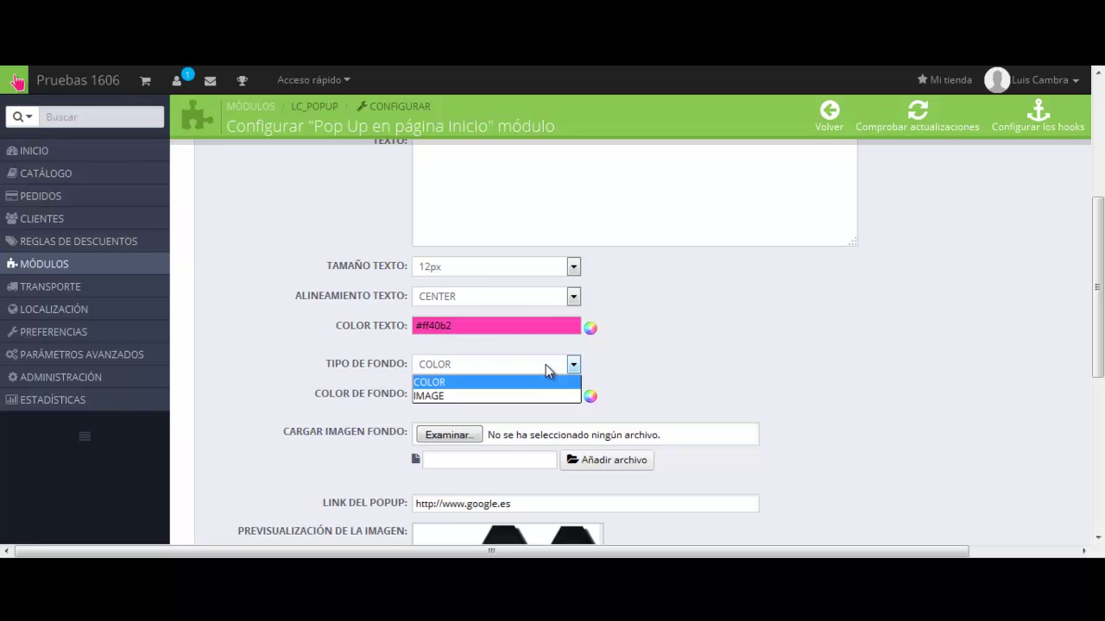
click(525, 395)
scroll(761, 323, down, 4)
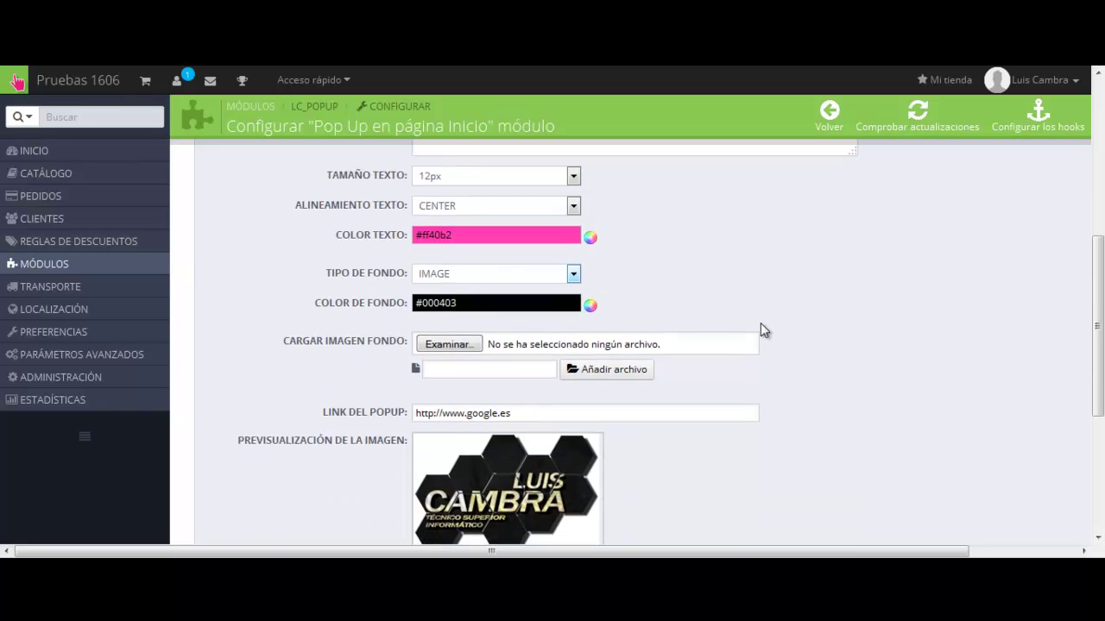
scroll(434, 393, down, 2)
click(233, 412)
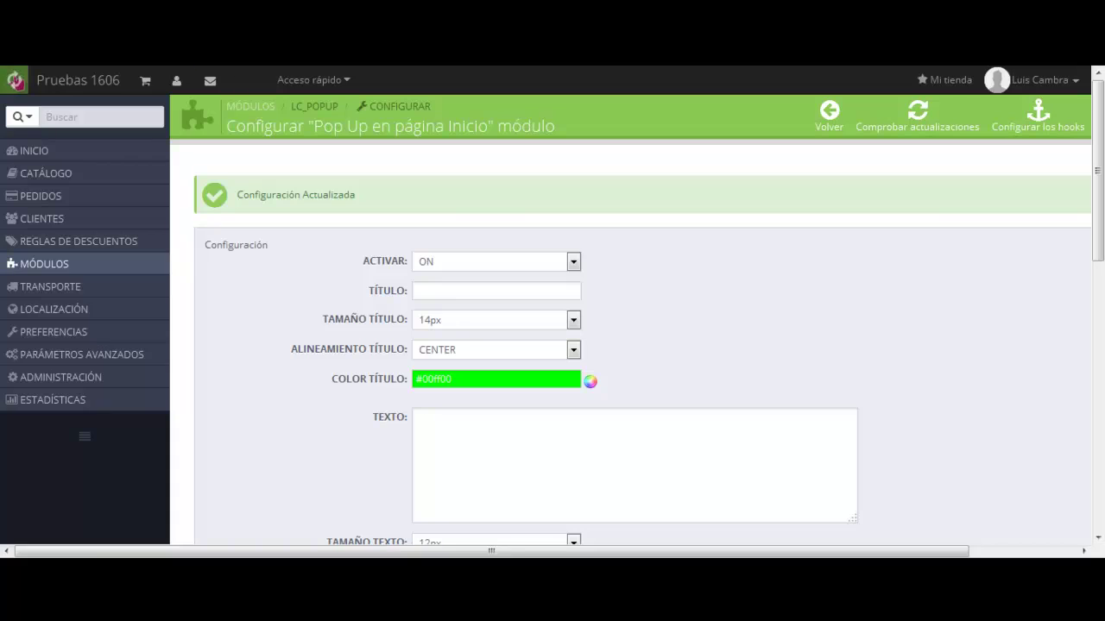
Step: Open the store's home page, test the pop-up image's link, return to the store and close the pop-up
click(953, 80)
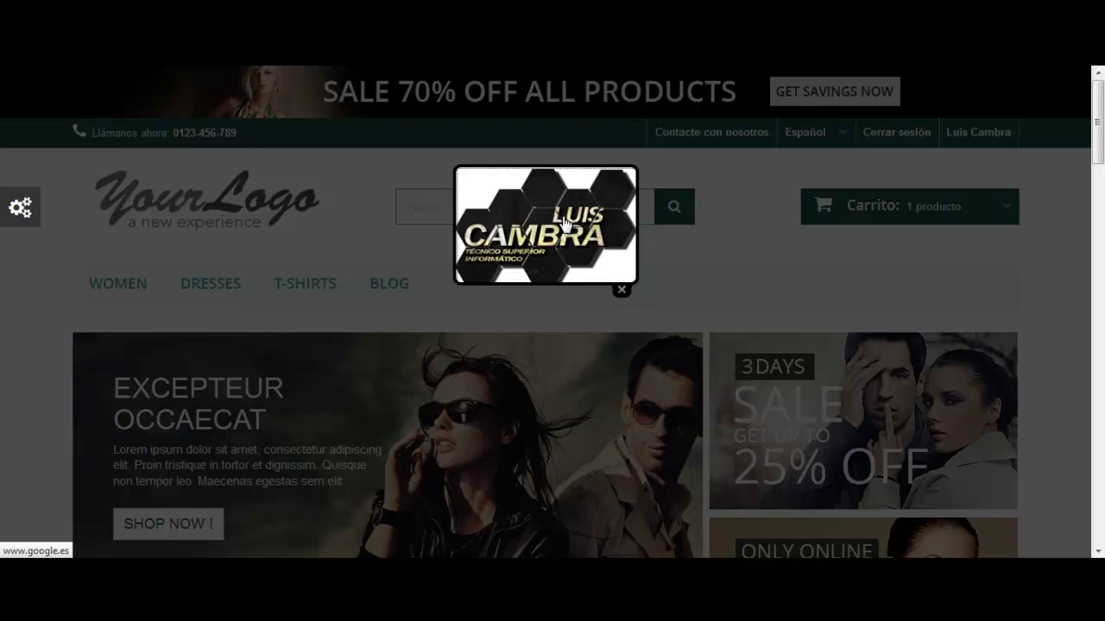
click(566, 222)
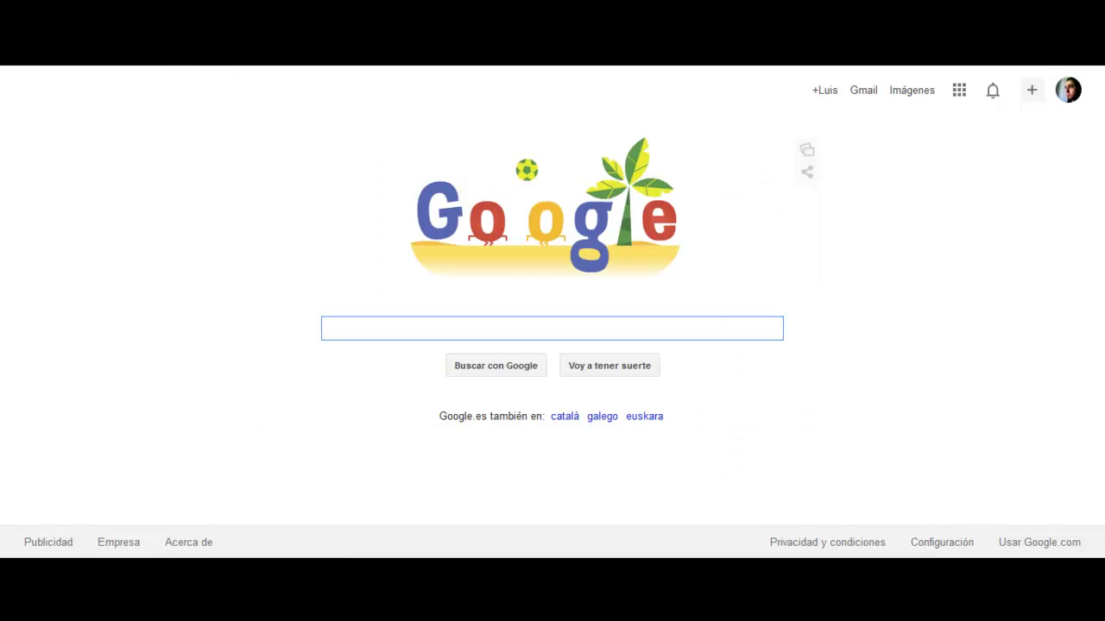
key(alt+Left)
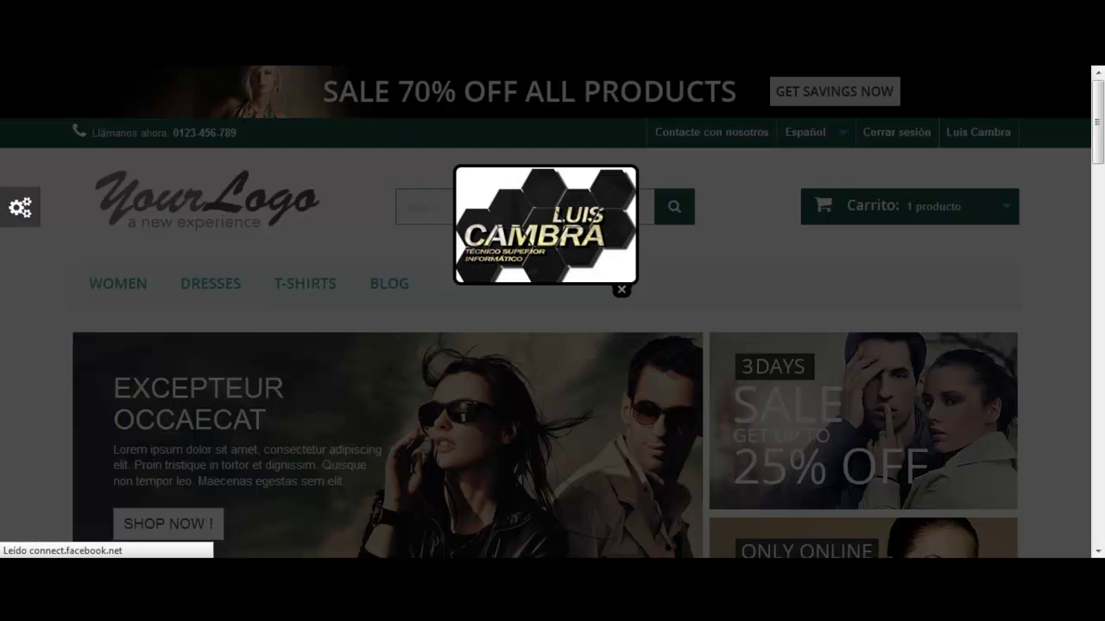
click(621, 289)
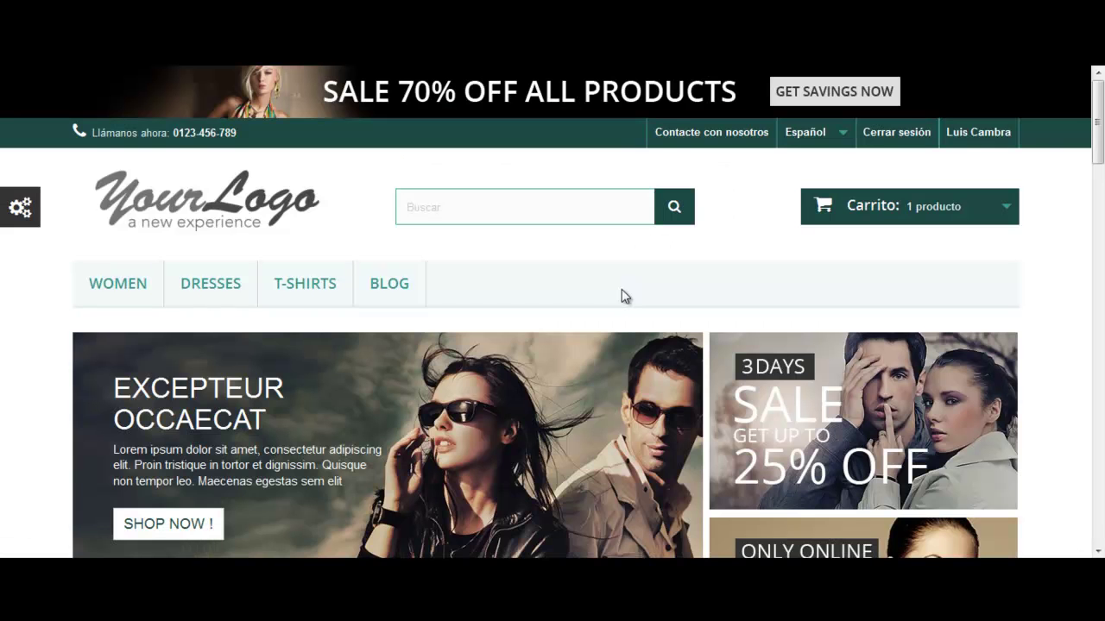